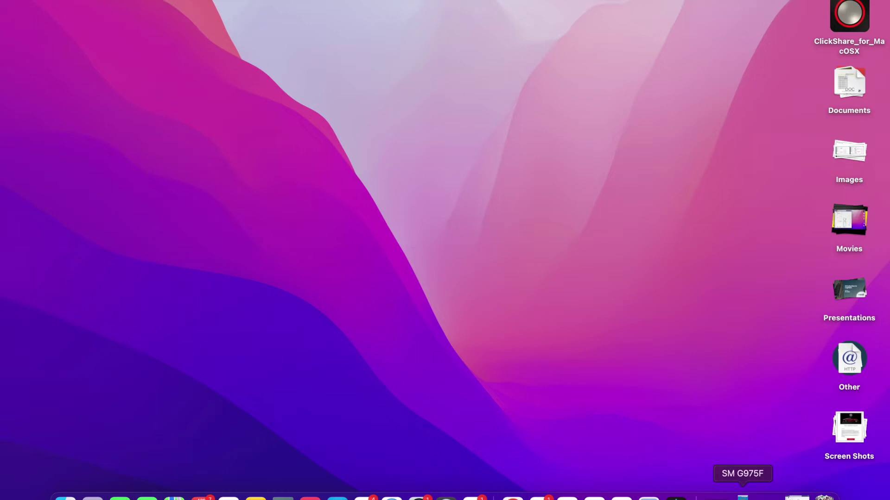
Step: Bring up the Teams calls window and the FaceTime camera view, and answer the incoming Teams call
left_click(794, 495)
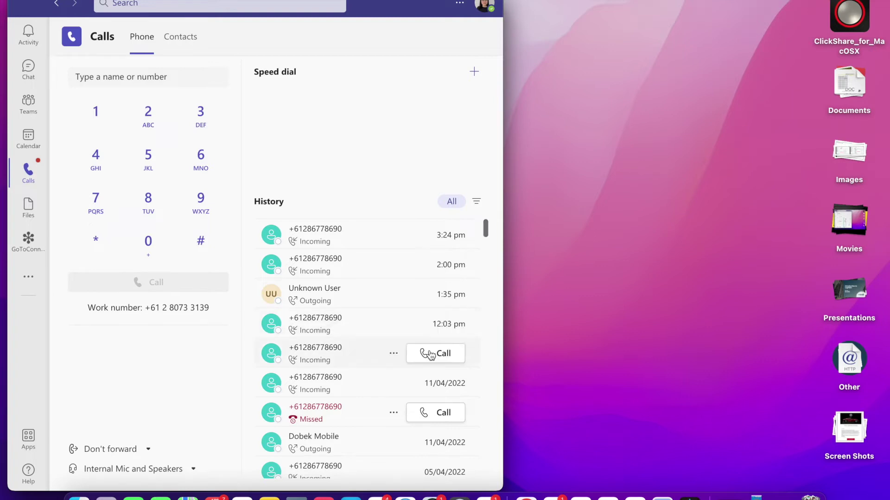
left_click(728, 496)
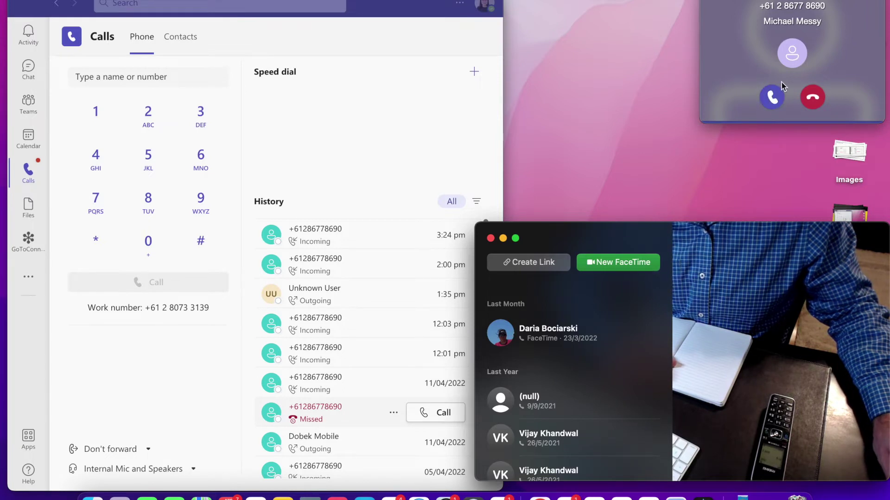
left_click(773, 98)
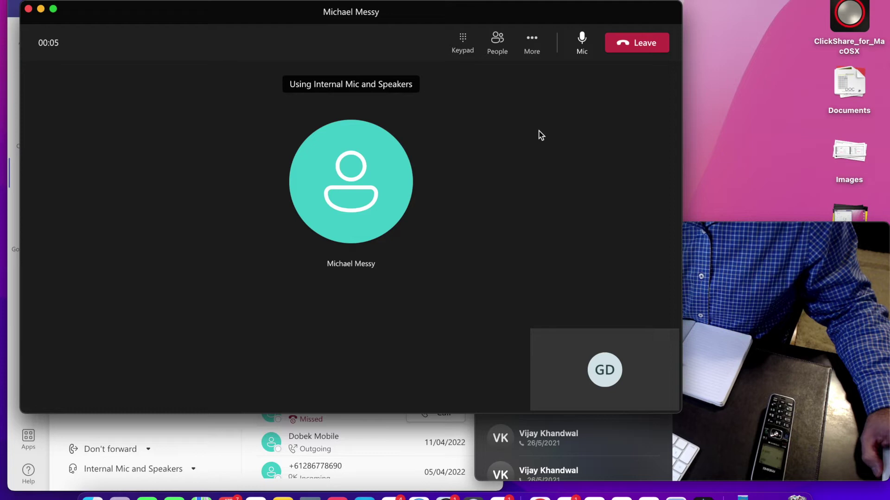
Step: Start Consult then transfer on the active call, cancel choosing a person to consult, and resume the held call
left_click(535, 45)
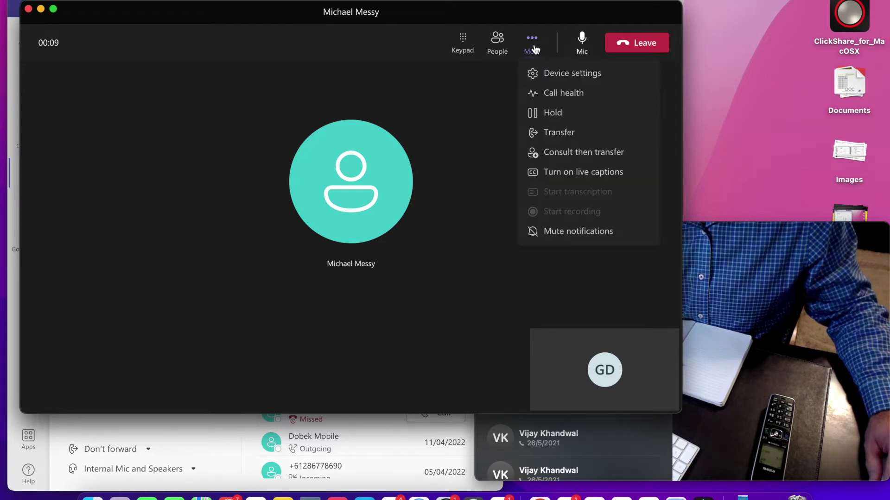
left_click(566, 153)
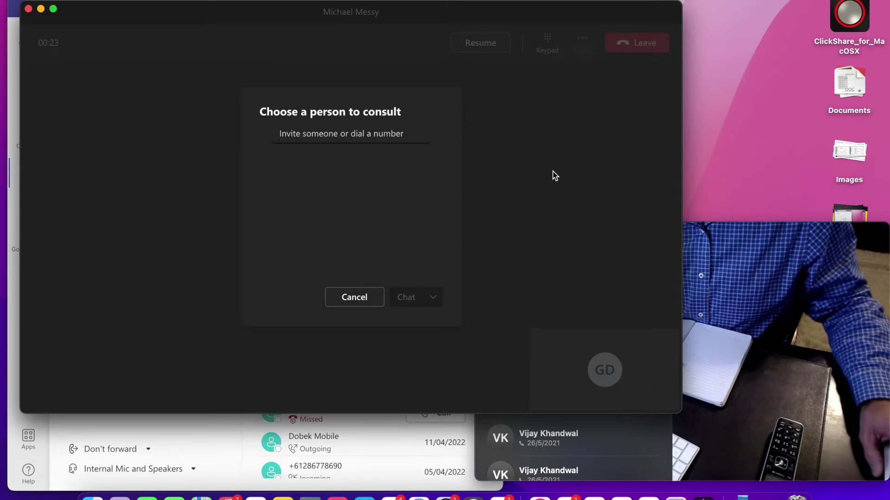
left_click(360, 297)
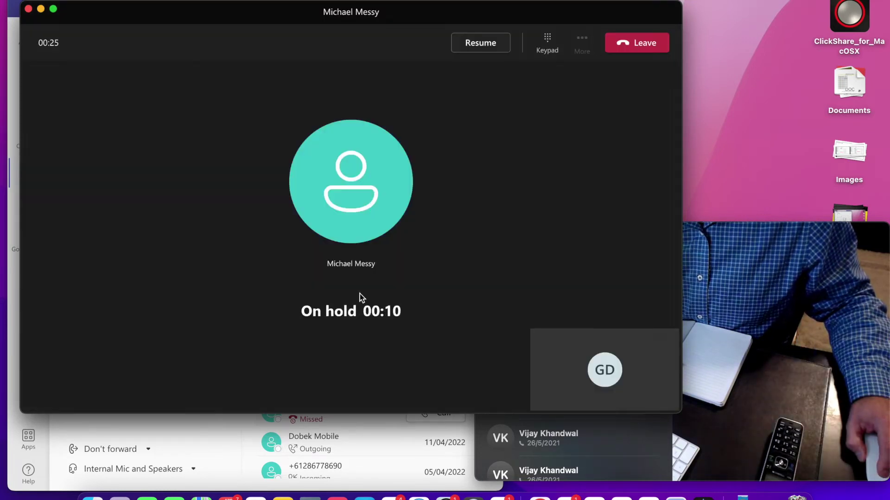
left_click(480, 43)
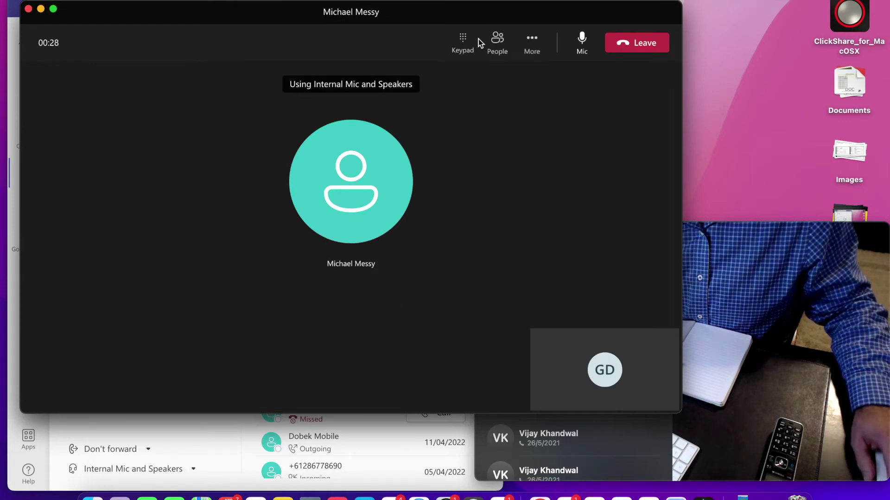
Step: Minimise the FaceTime window and bring up the mirrored SM G975F phone screen
left_click(764, 249)
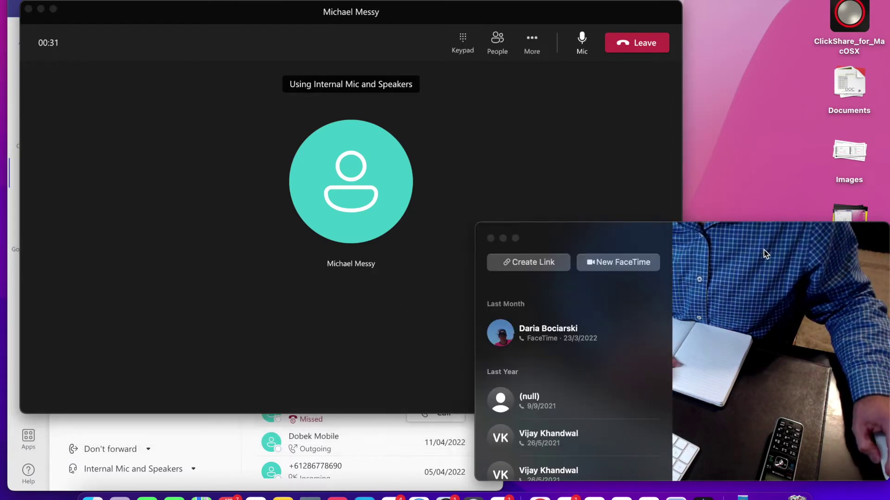
left_click(503, 238)
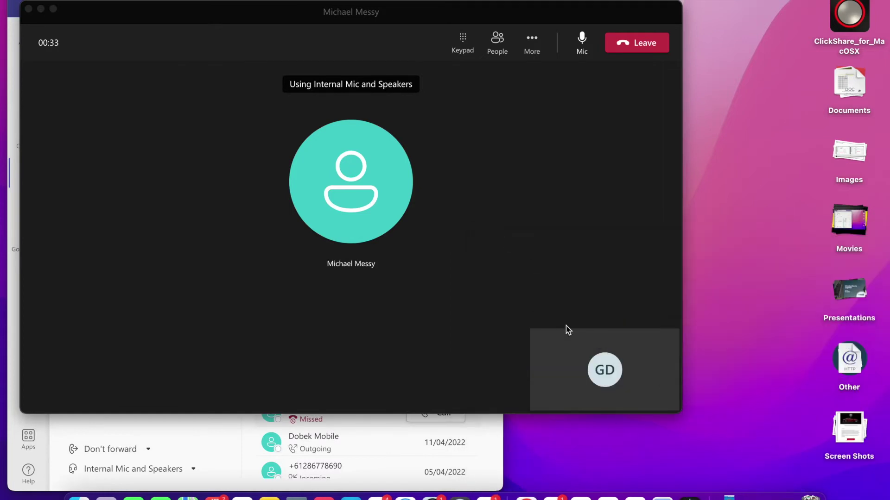
left_click(729, 497)
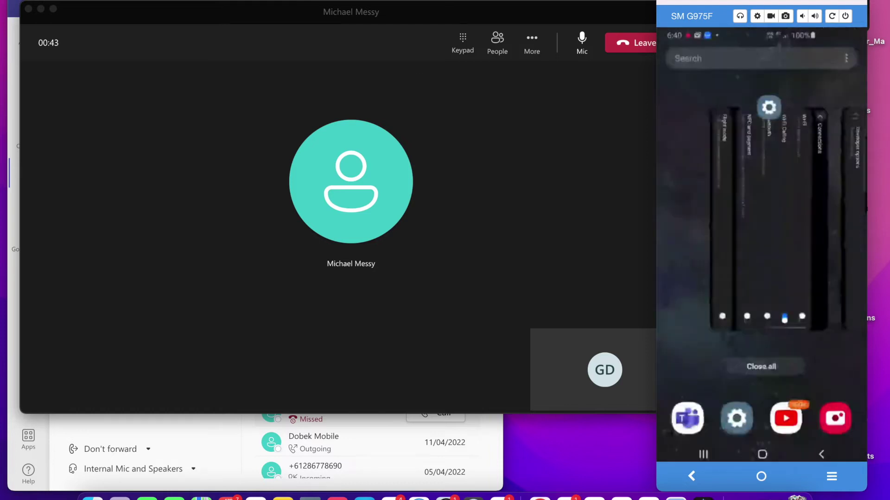
Step: Open Teams on the mirrored phone, join the active call, and transfer it to this device
left_click(687, 418)
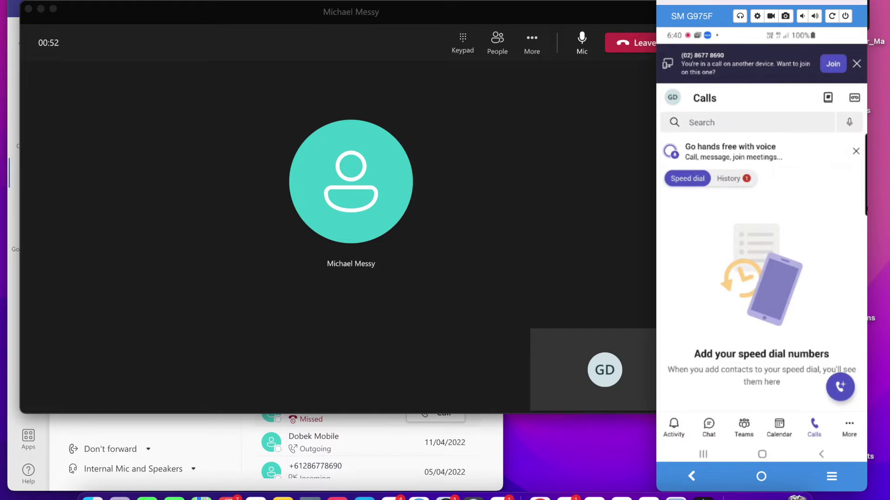
left_click(832, 64)
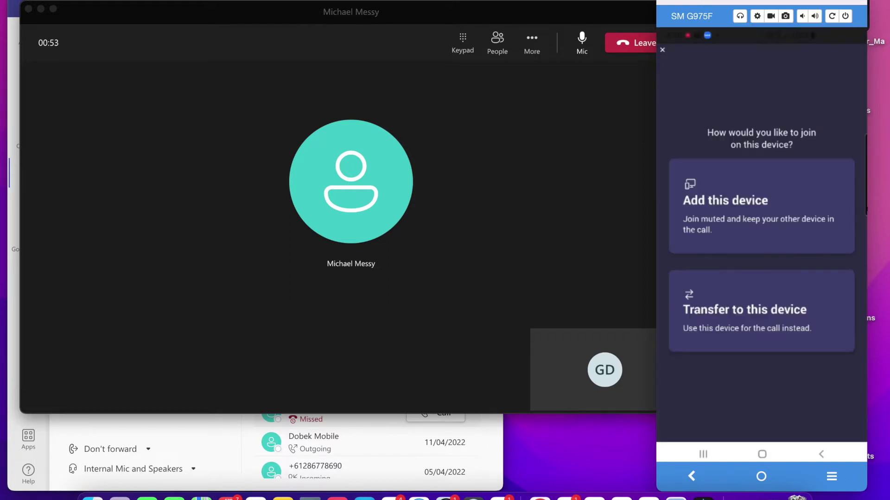
left_click(761, 310)
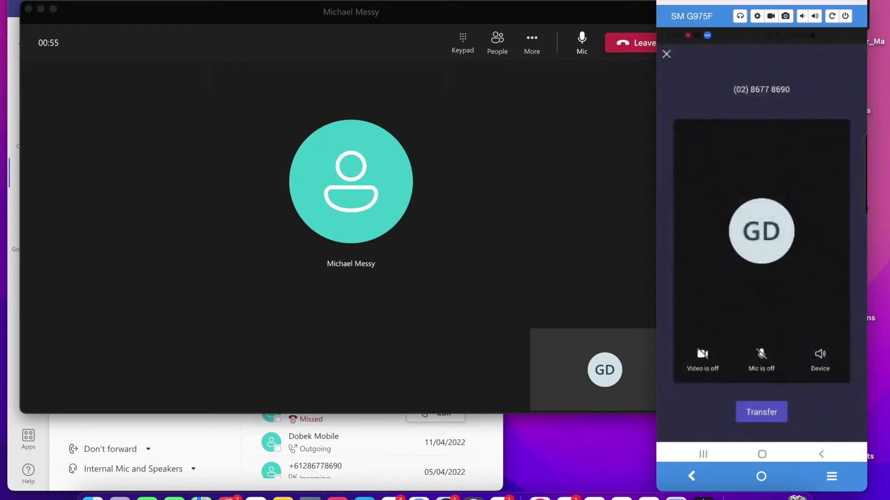
left_click(761, 412)
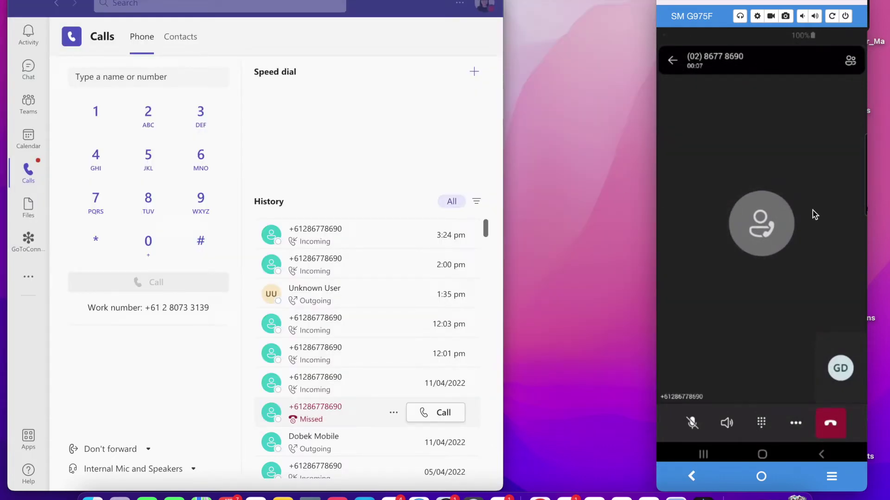
Step: Switch to the browser and examine the Microsoft article on creating and managing dial plans, including its PowerShell cmdlets
left_click(427, 2)
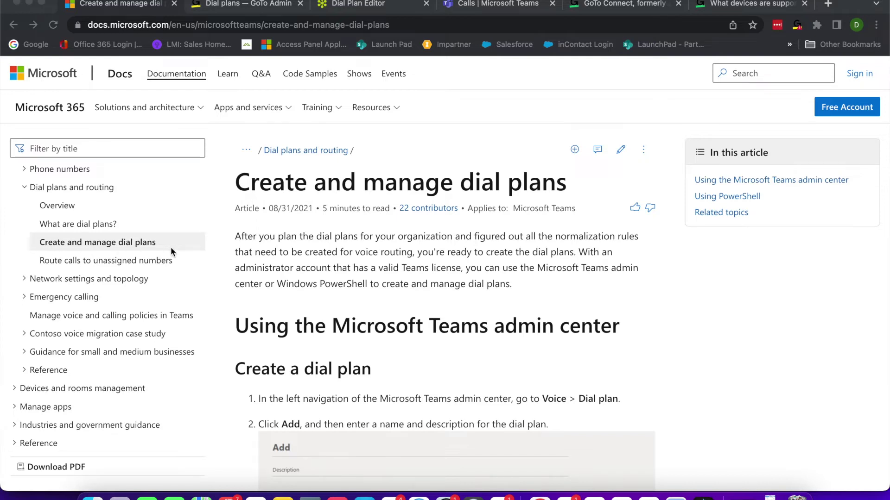
scroll(296, 280, "down", 15)
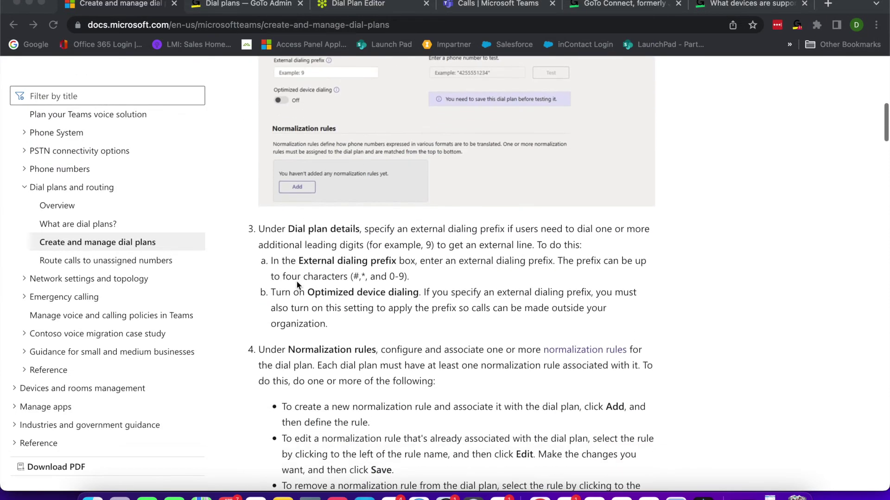
scroll(296, 280, "down", 12)
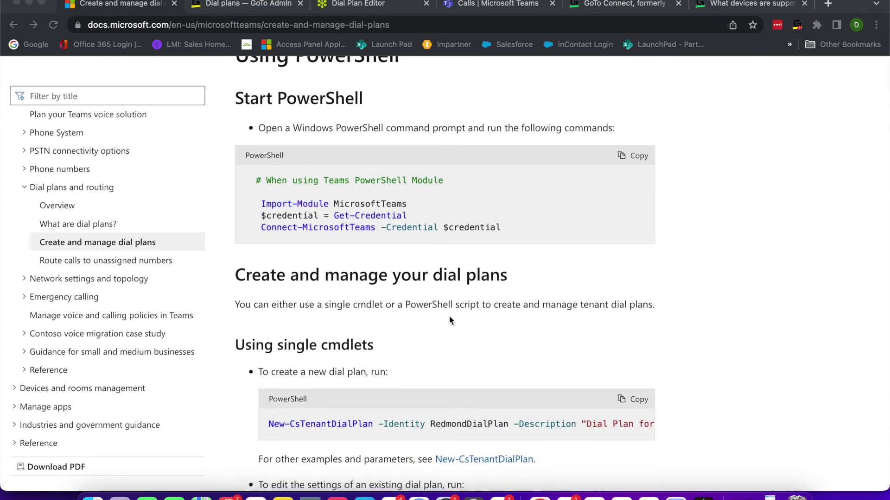
scroll(434, 366, "down", 4)
scroll(434, 367, "down", 5)
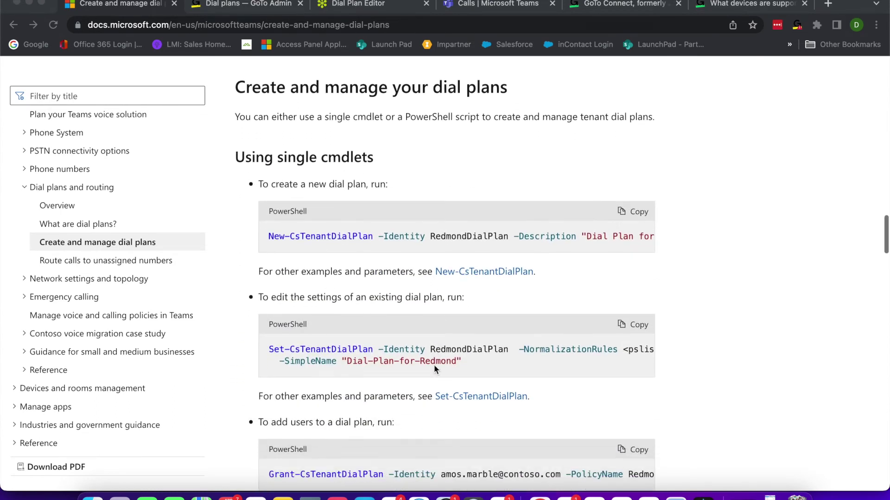
scroll(433, 365, "down", 2)
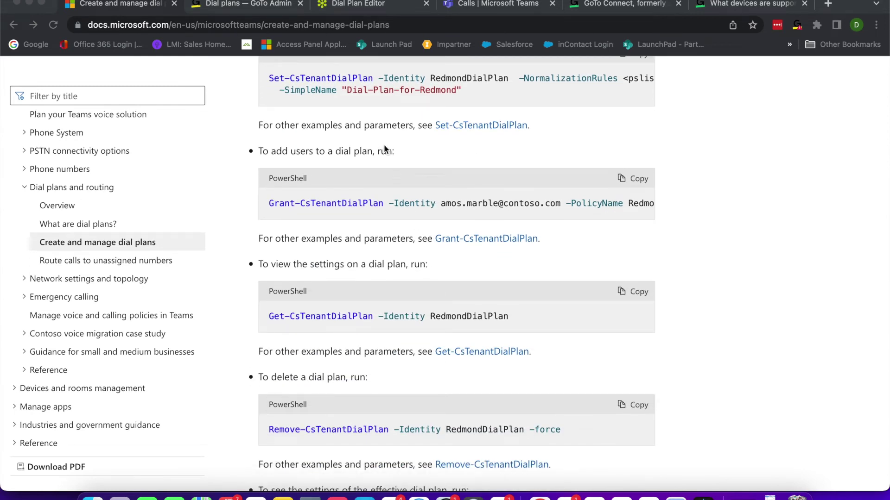
Step: Show the GoTo Admin dial plans, switch to the GSBC Dial Plan editor, and browse the sound clips for the first Play Sound Clip node
left_click(247, 6)
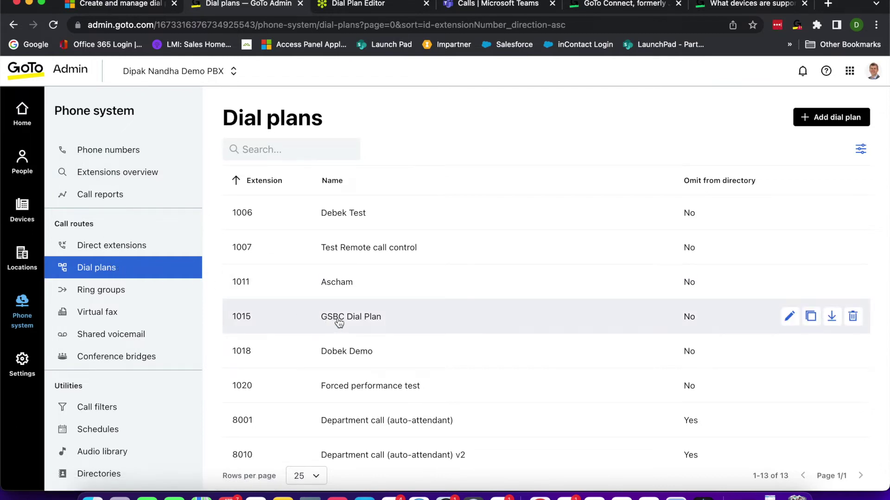
left_click(370, 6)
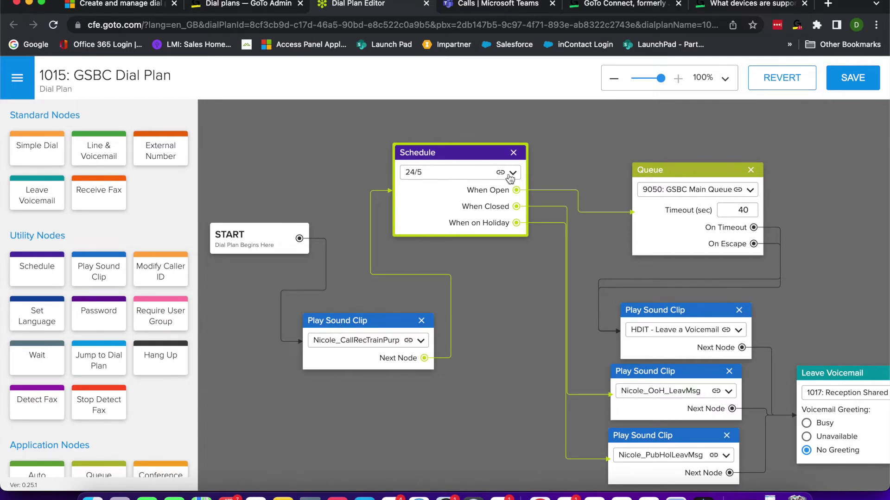
left_click(422, 341)
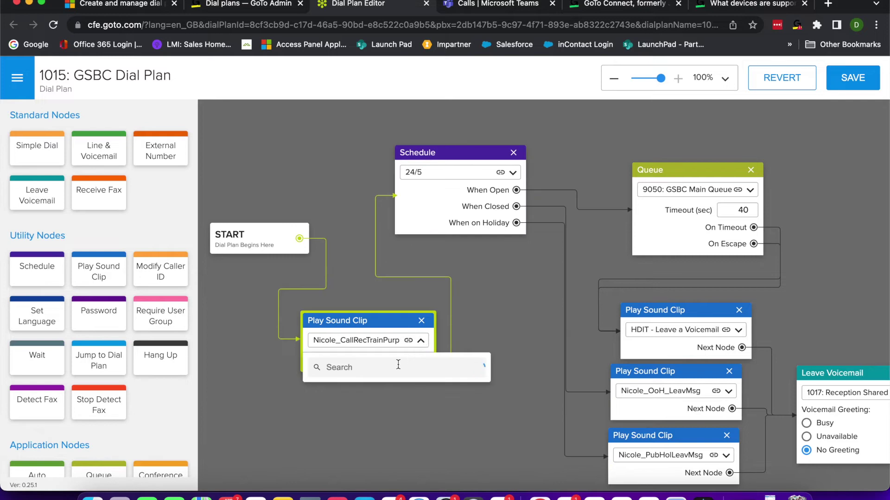
scroll(393, 433, "down", 5)
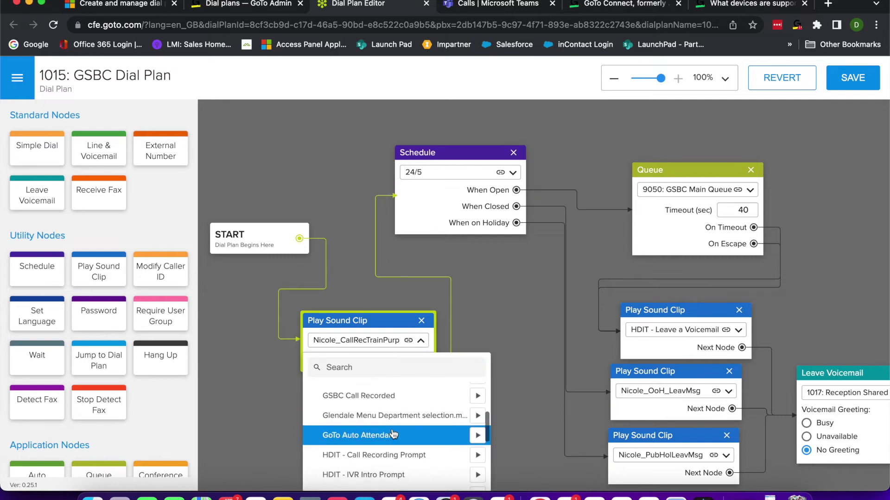
left_click(508, 286)
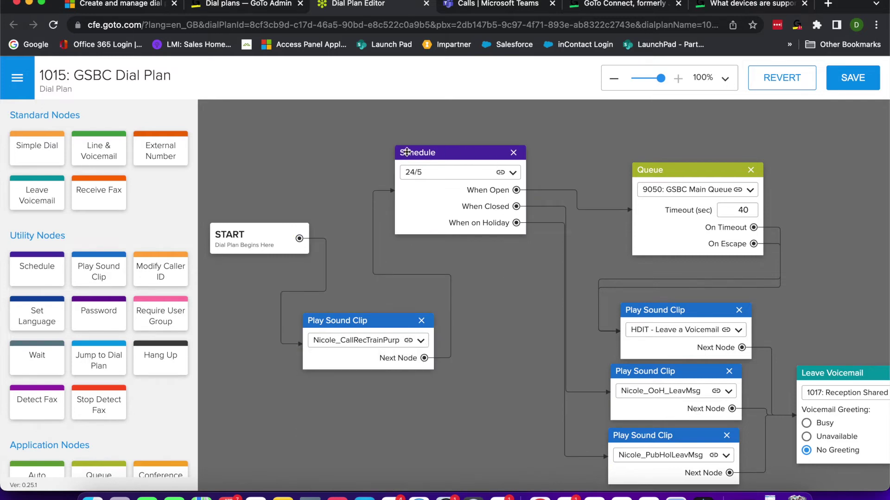
Step: Set the Schedule node to the 9 to 5 Week day schedule
left_click(513, 172)
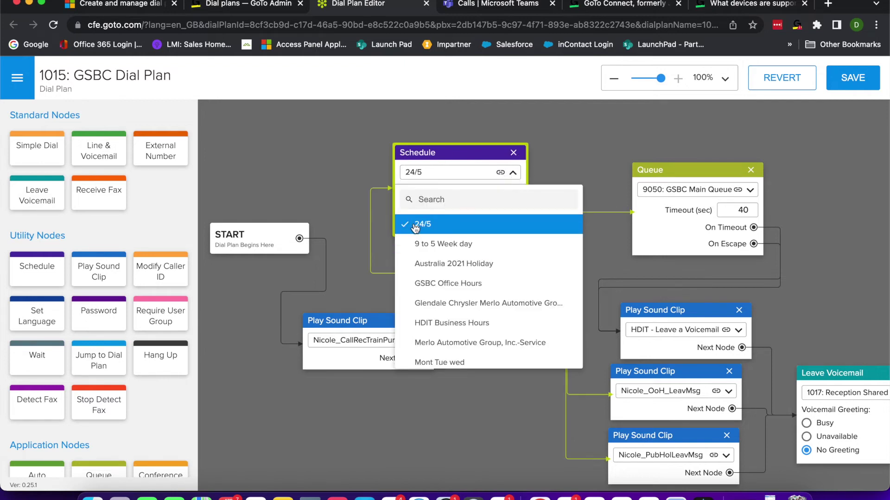
left_click(448, 243)
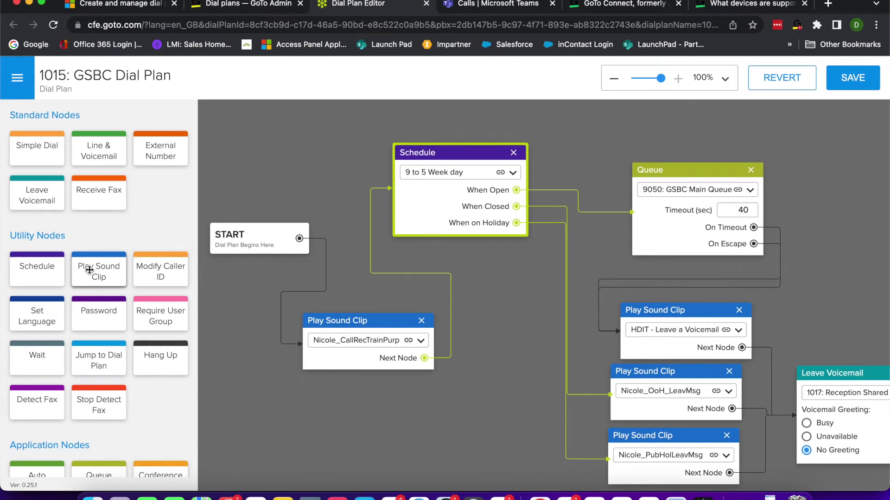
Step: Add an Auto Attendant node and arrange it between the Schedule and Queue nodes, moving the Queue node farther away for space
scroll(64, 372, "down", 3)
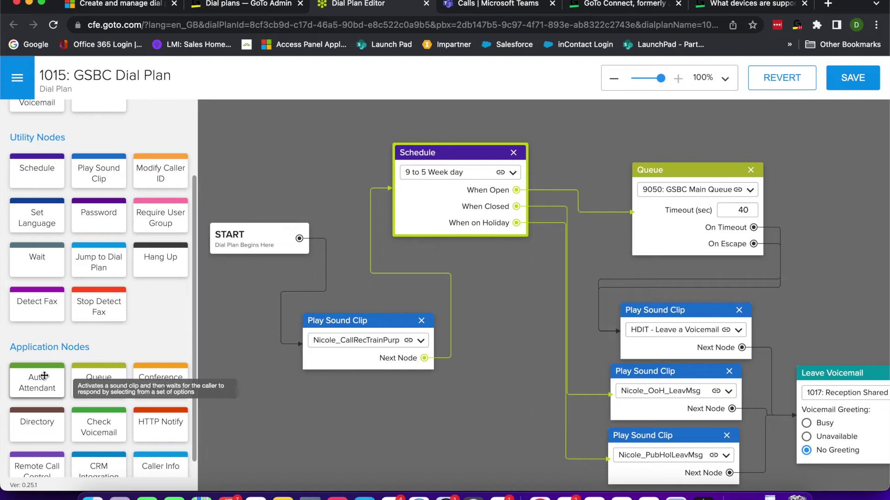
left_click_drag(44, 382, 635, 135)
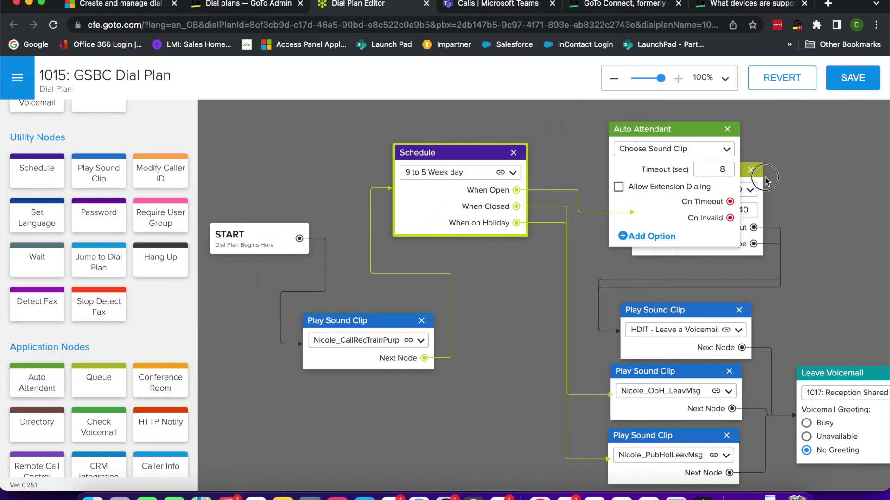
left_click_drag(672, 124, 588, 104)
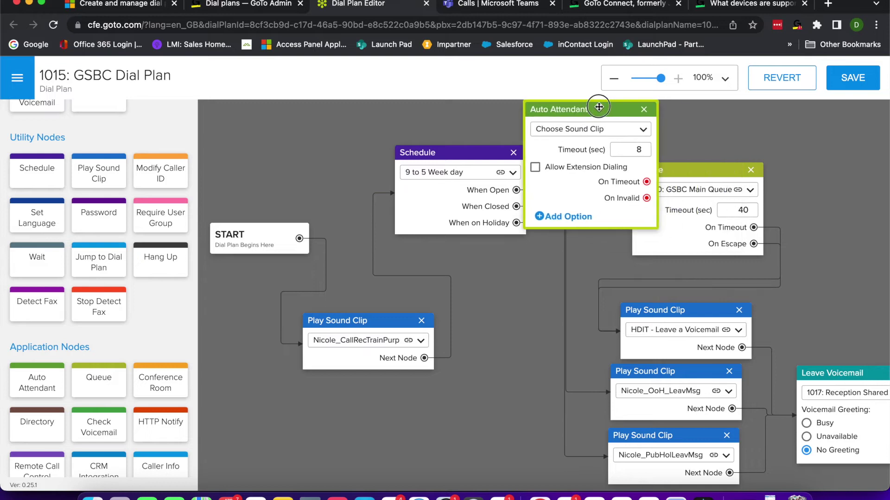
left_click_drag(702, 169, 824, 147)
left_click_drag(599, 116, 649, 131)
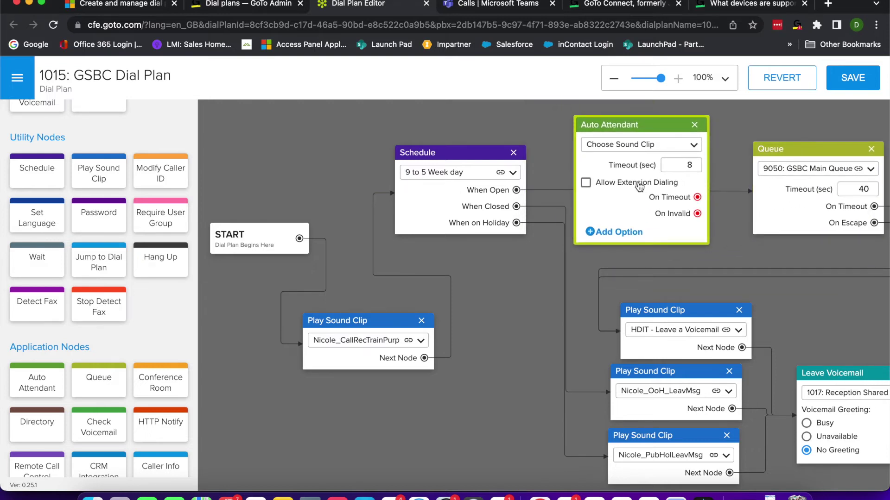
Step: Add two menu options, 1 and 2, to the Auto Attendant node
left_click(592, 232)
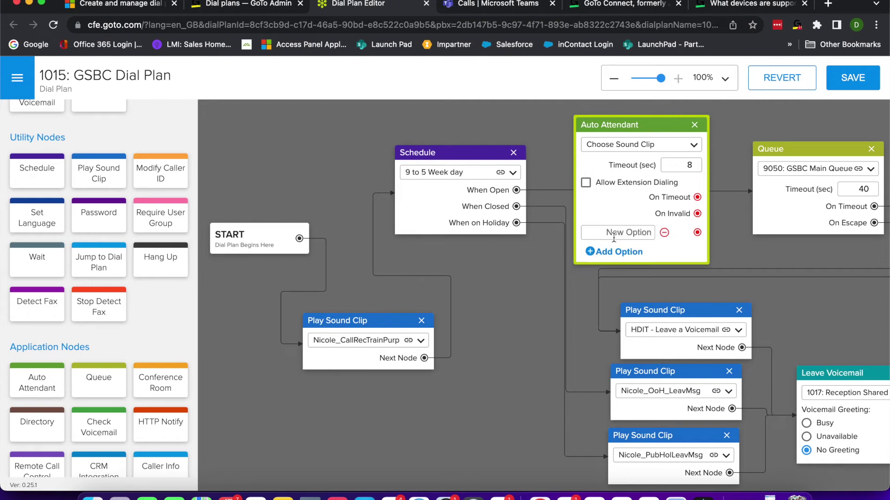
left_click(612, 232)
type("1")
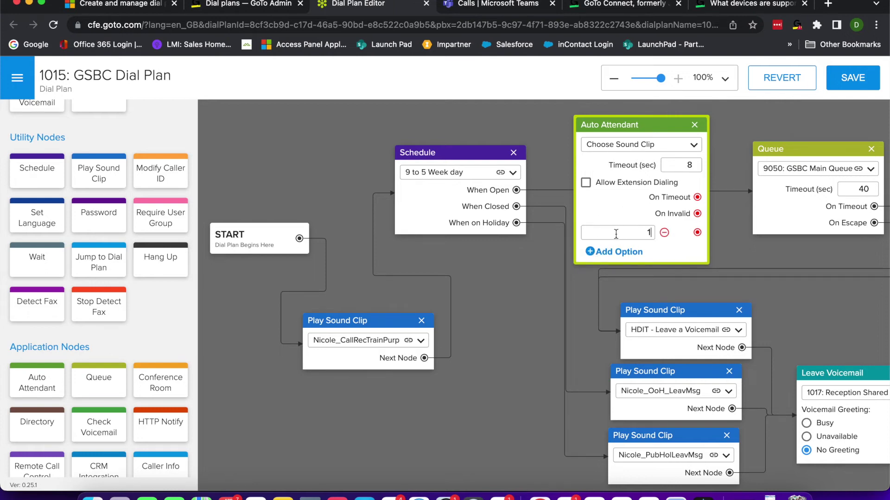
left_click(595, 252)
left_click(613, 252)
type("2")
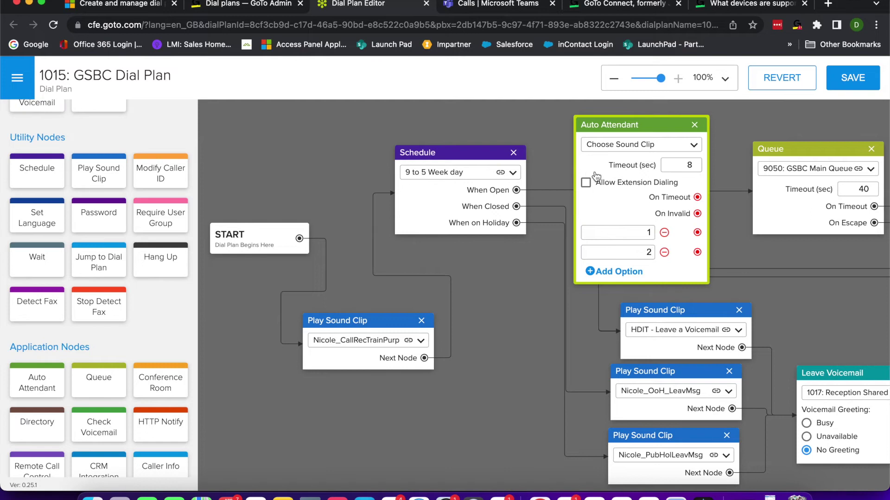
Step: Connect the Schedule's When Open to the Auto Attendant, option 1 to the Queue, and option 2 to the sound clip used by When Closed
left_click_drag(621, 124, 620, 112)
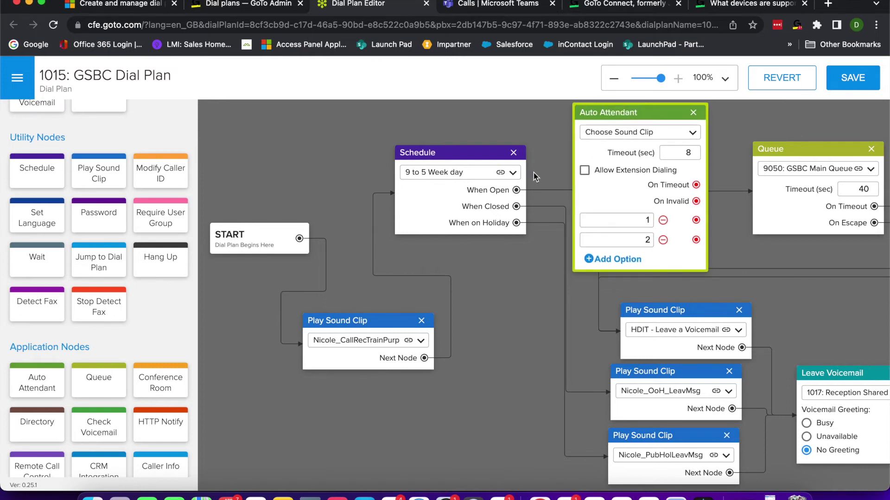
left_click_drag(516, 190, 575, 181)
left_click_drag(696, 220, 773, 186)
left_click_drag(696, 240, 617, 403)
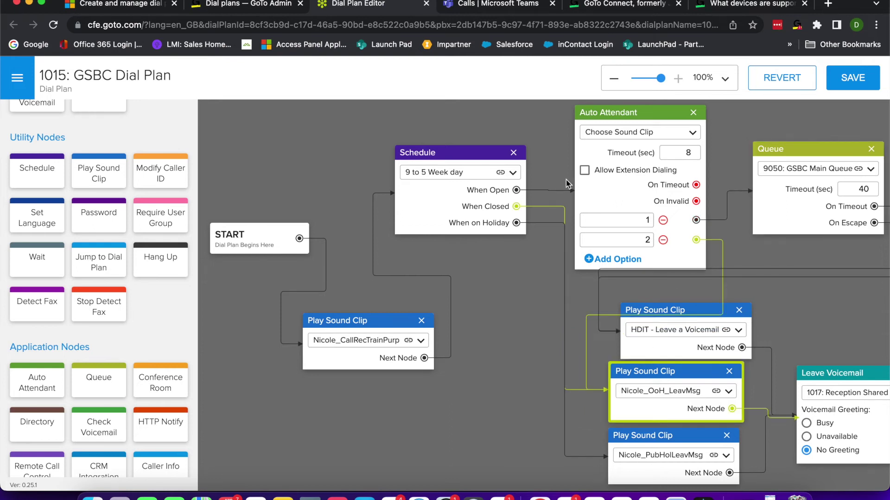
Step: Set the Auto Attendant's sound clip to the WelcomeGTDial123 recording and allow extension dialing
left_click(693, 133)
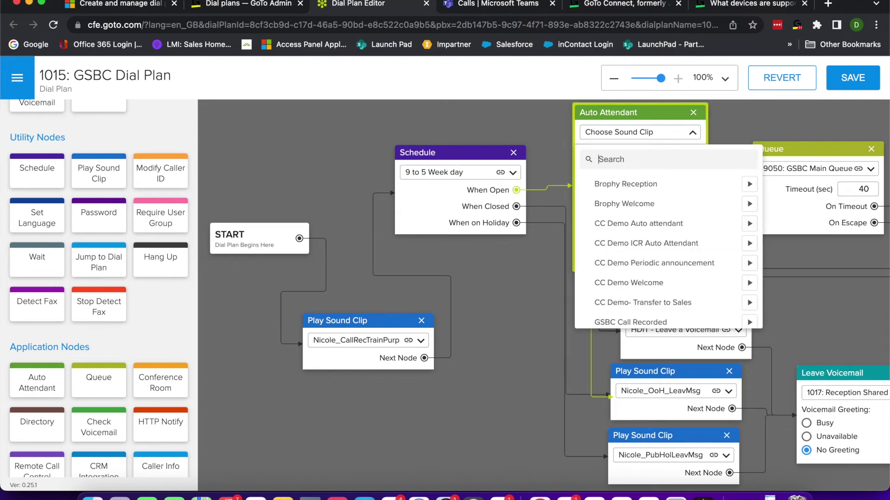
type("nic")
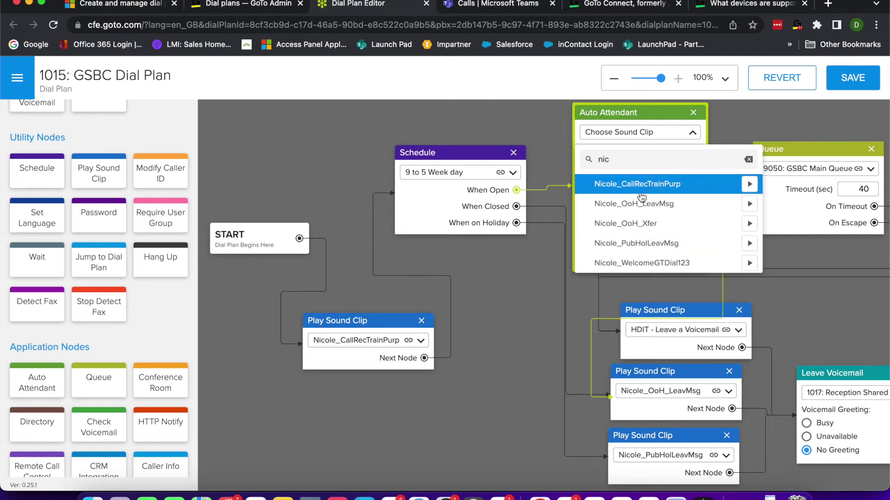
left_click(642, 264)
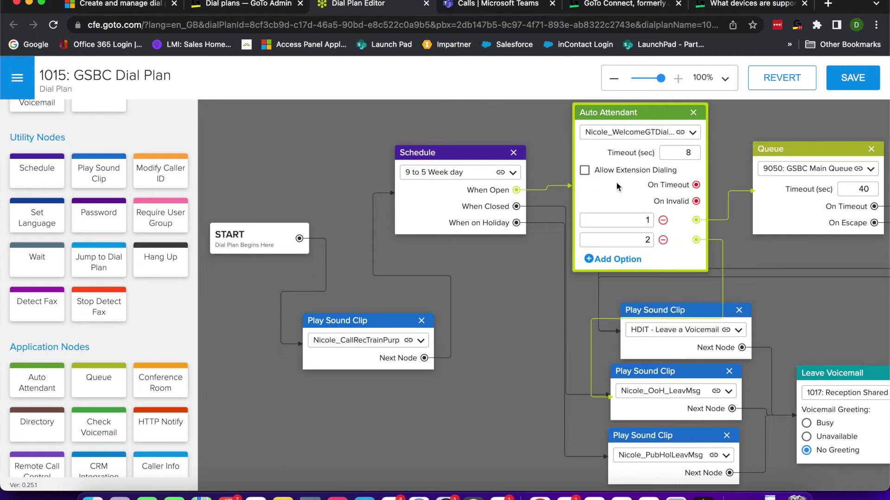
left_click(584, 170)
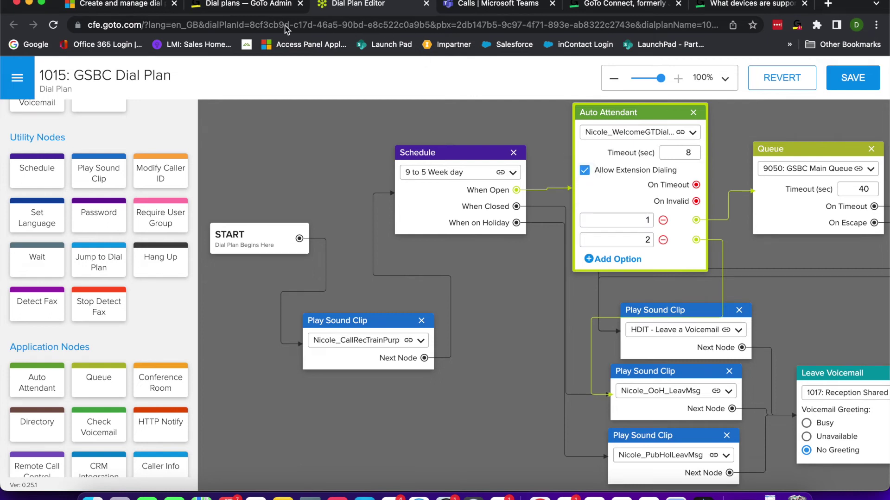
Step: Switch to GoTo Admin and review the phone system's list of phone numbers down to the Demo CC ICR entry
left_click(251, 10)
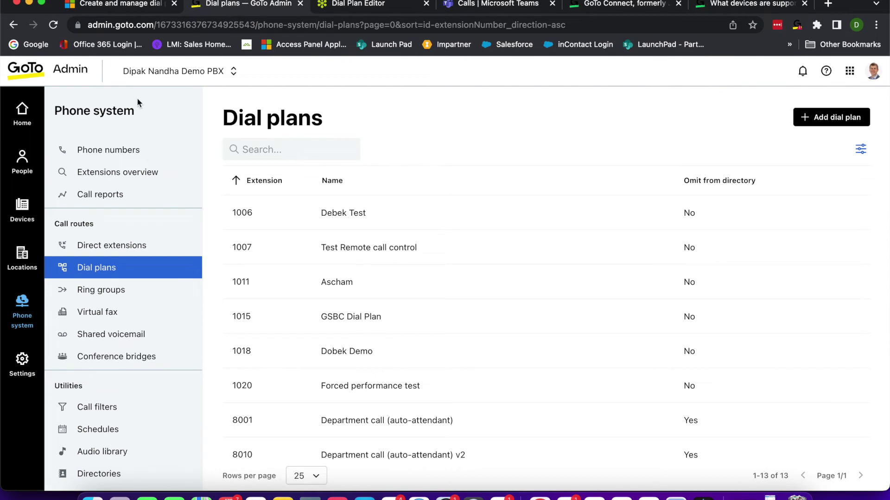
left_click(111, 151)
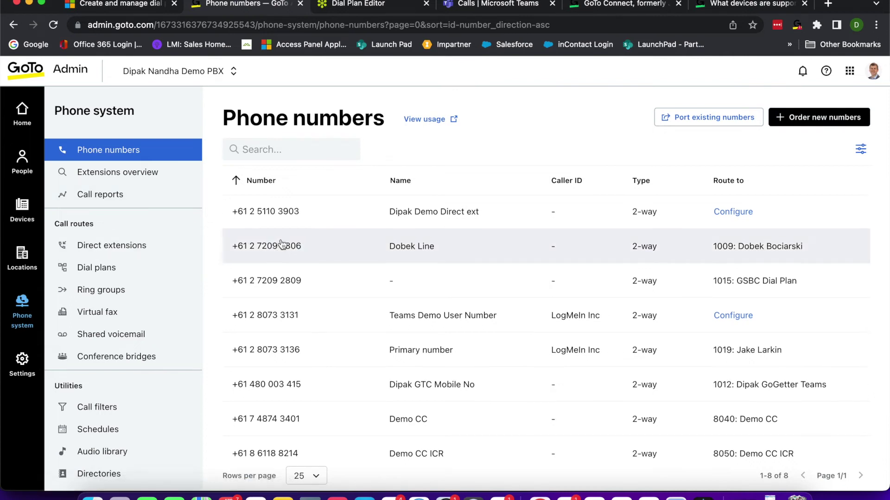
scroll(285, 244, "down", 1)
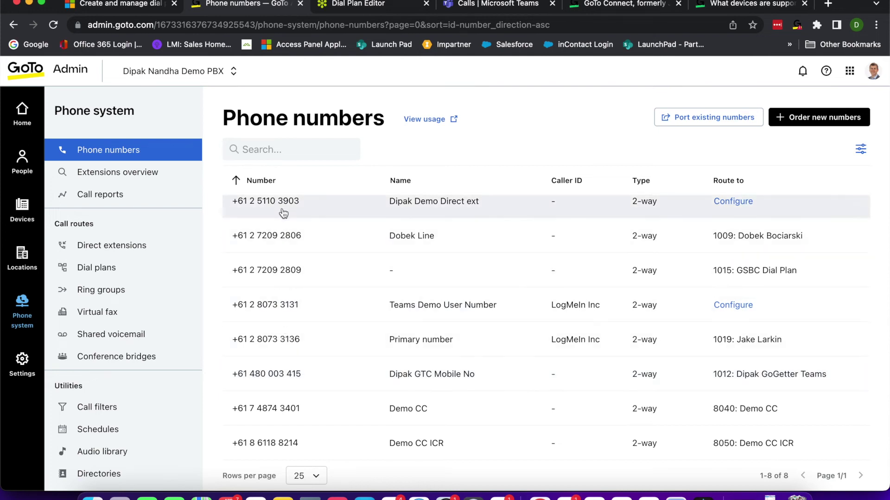
left_click(256, 449)
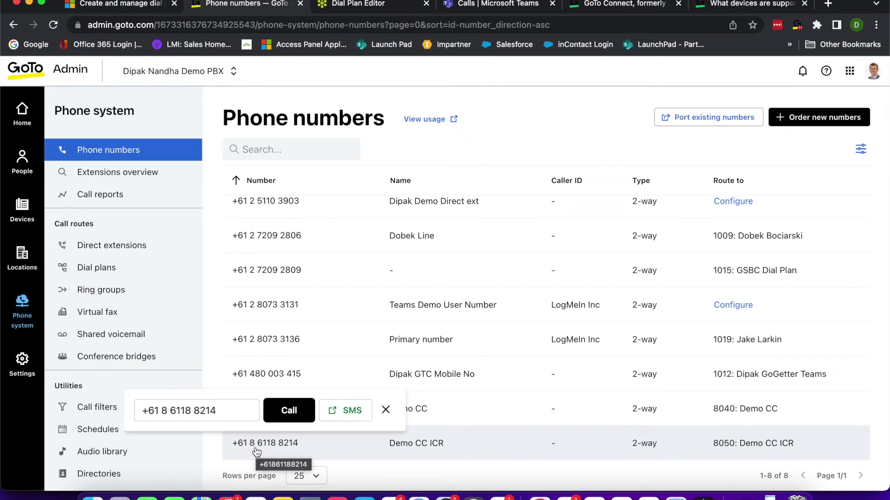
left_click(258, 451)
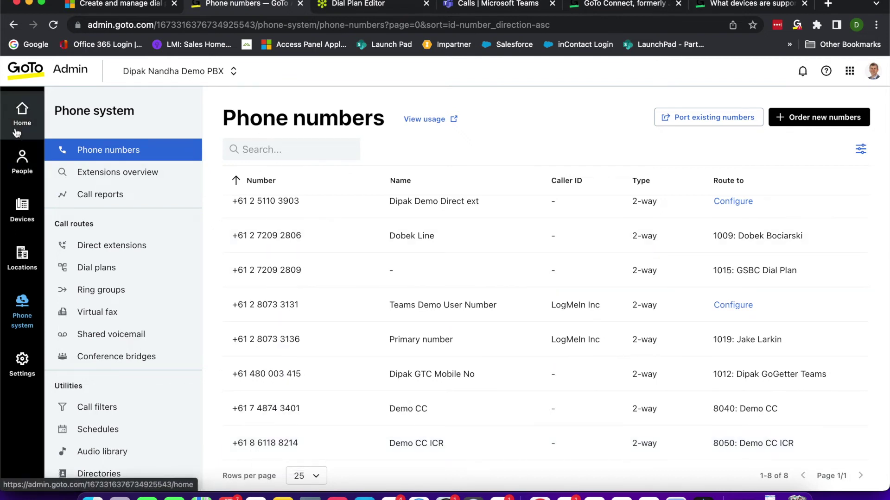
Step: Open the GoTo Teams Connector page from the account's integrations
left_click(26, 117)
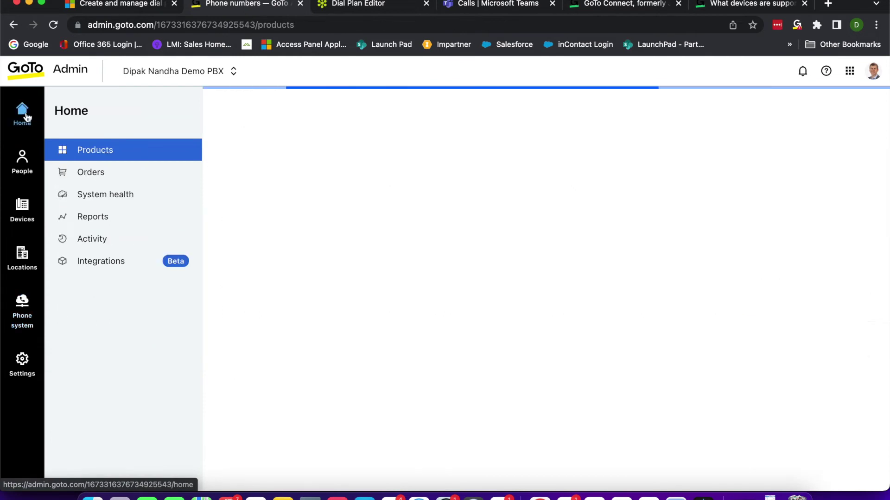
left_click(103, 265)
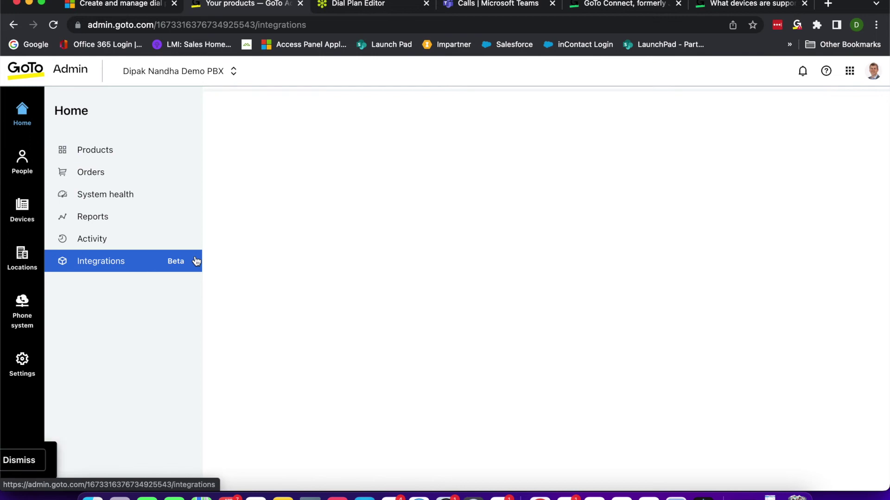
scroll(412, 369, "down", 3)
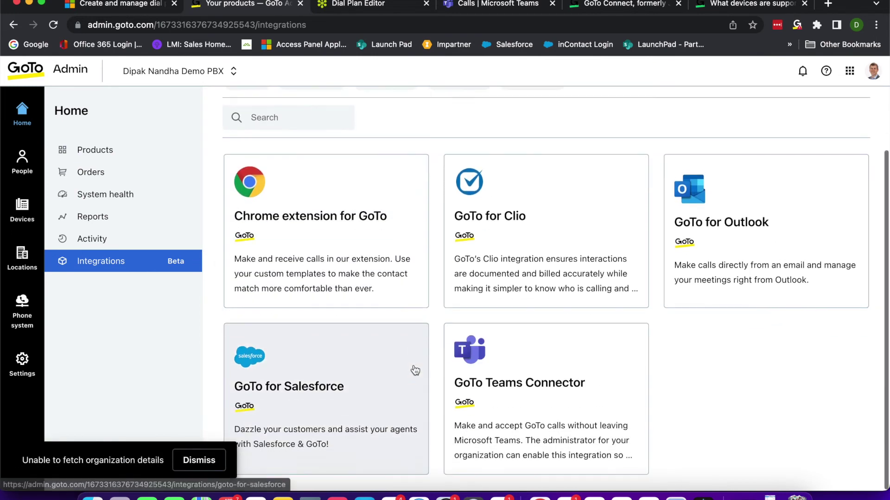
left_click(532, 407)
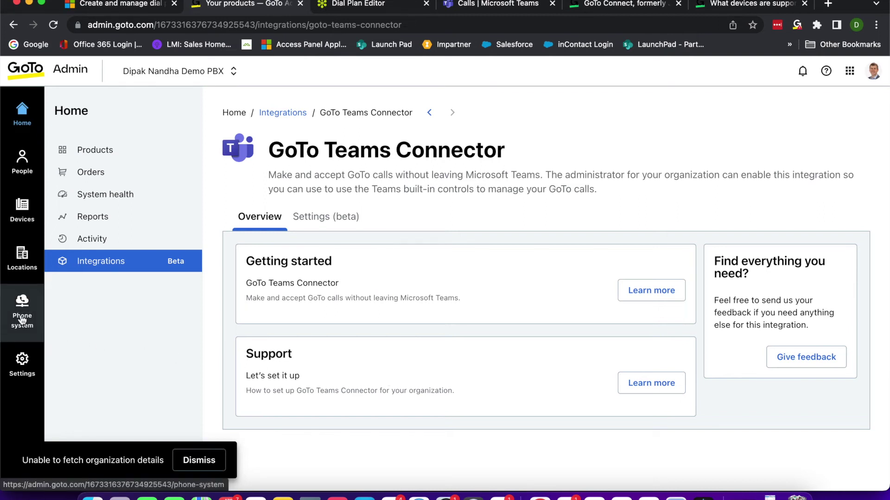
Step: Return to the phone system section and look through its call route, utility and contact center options
left_click(22, 319)
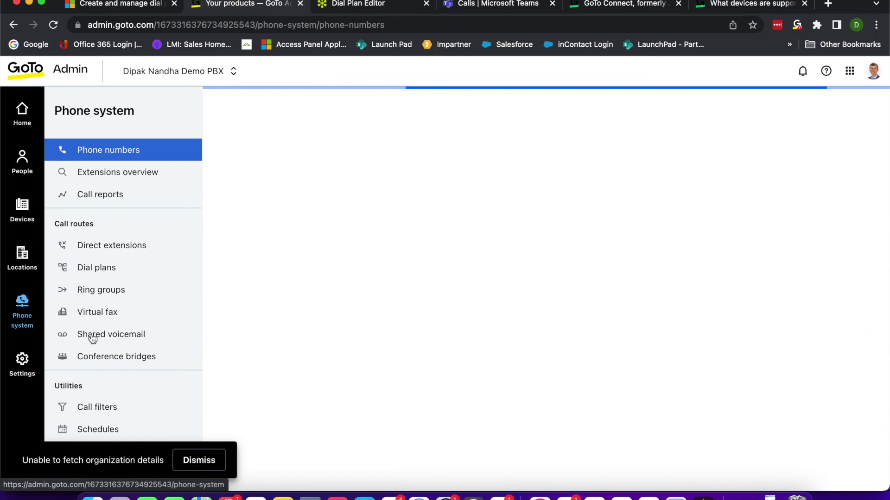
scroll(139, 343, "down", 2)
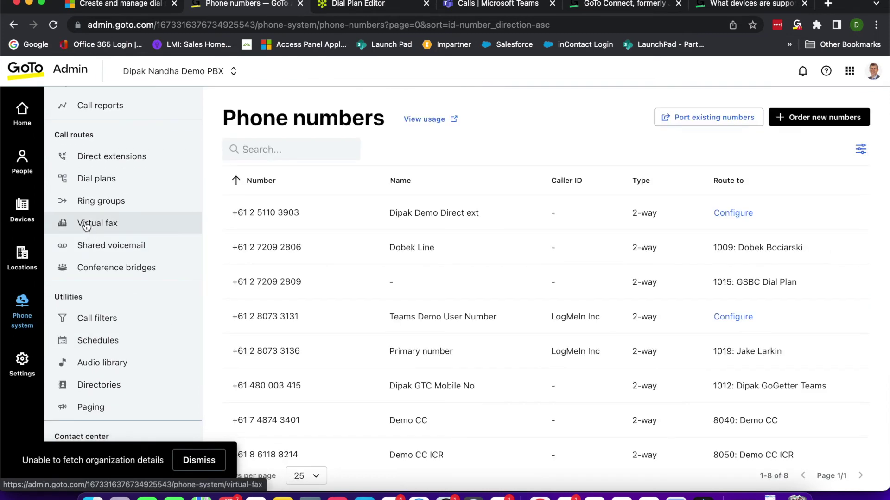
scroll(86, 226, "down", 3)
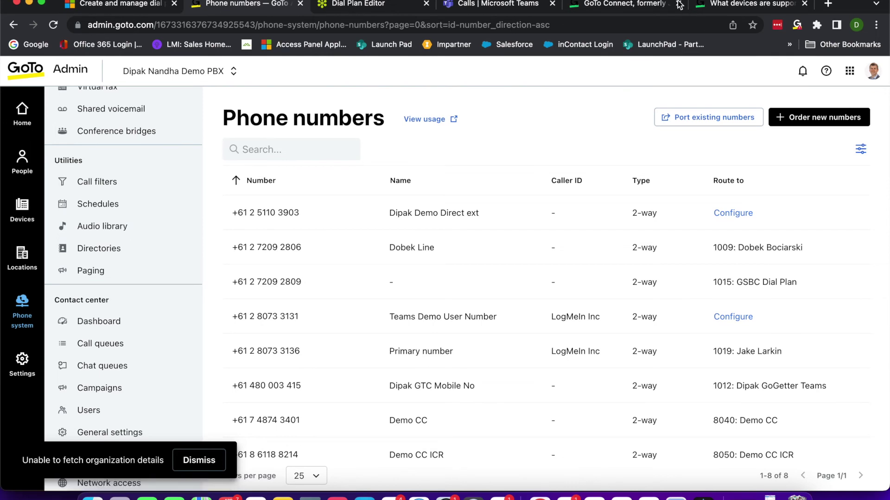
Step: Browse the GoTo Connect phone guides for the Poly, Cisco and Aastra models
left_click(629, 6)
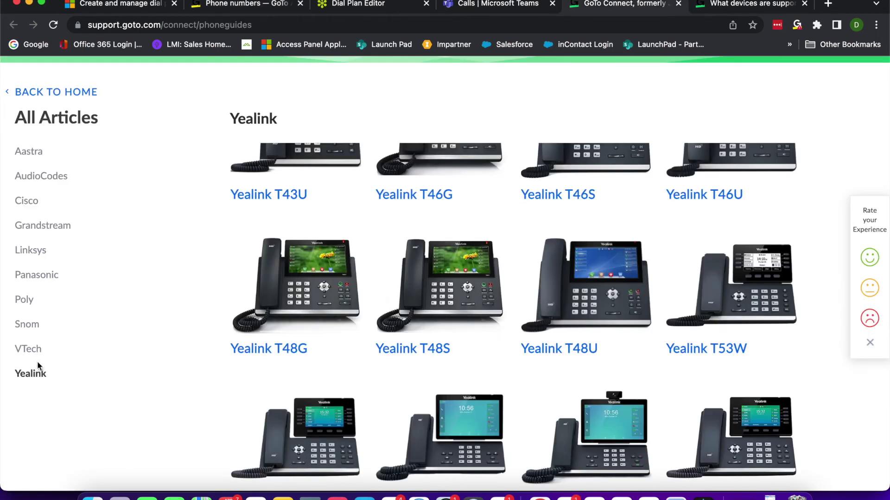
left_click(23, 305)
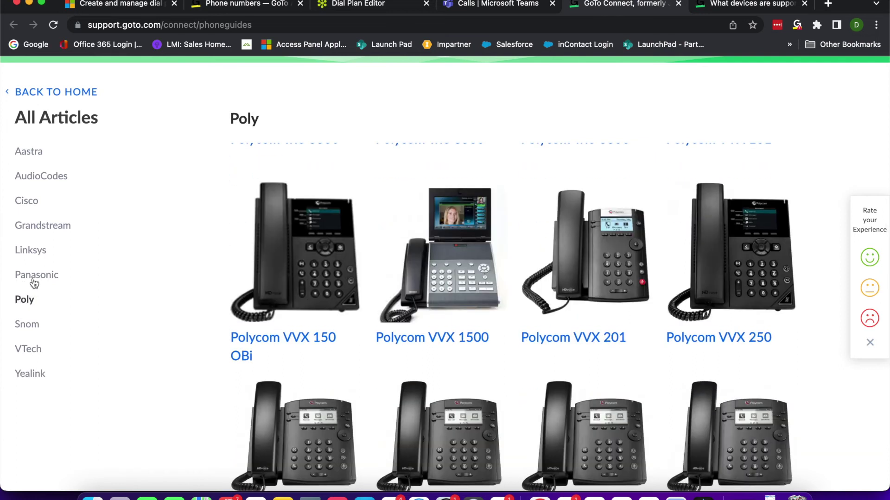
left_click(27, 205)
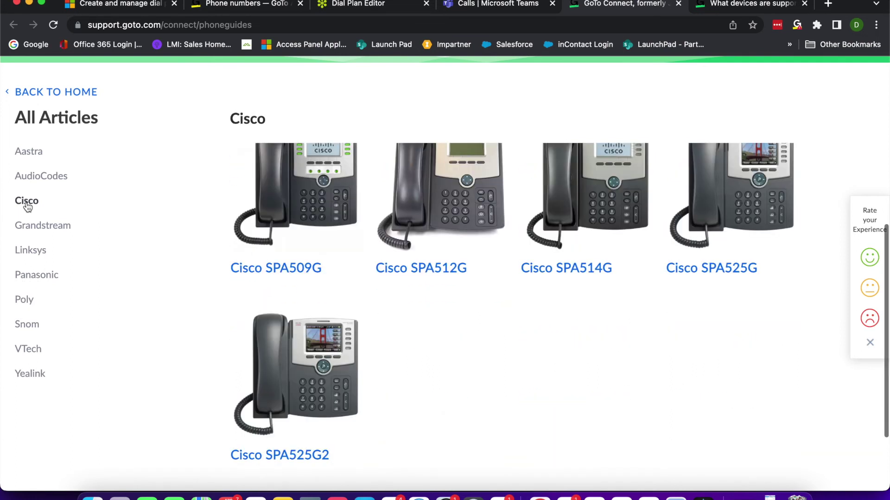
scroll(348, 273, "up", 10)
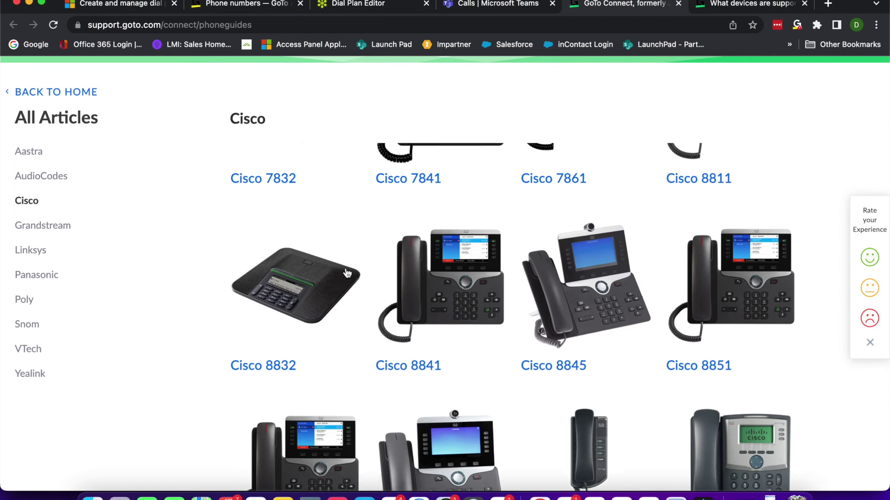
left_click(21, 153)
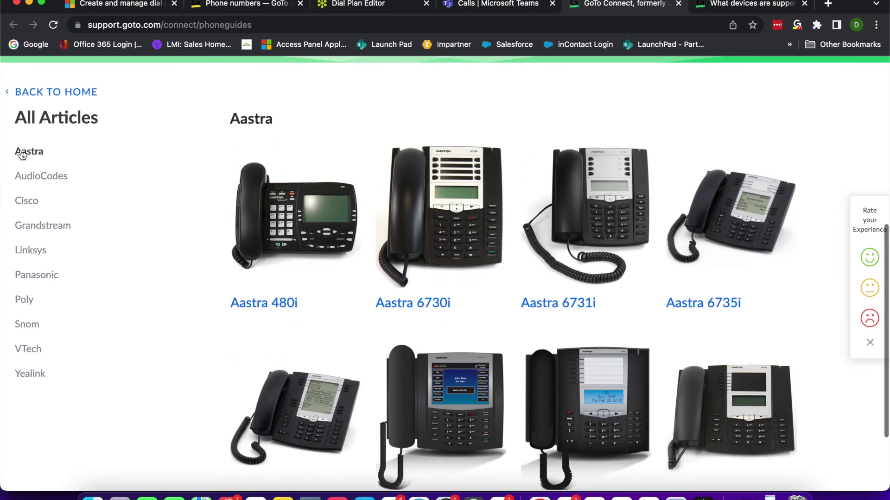
Step: Open the supported devices article and examine its paging, speaker, door and intercom devices
left_click(740, 8)
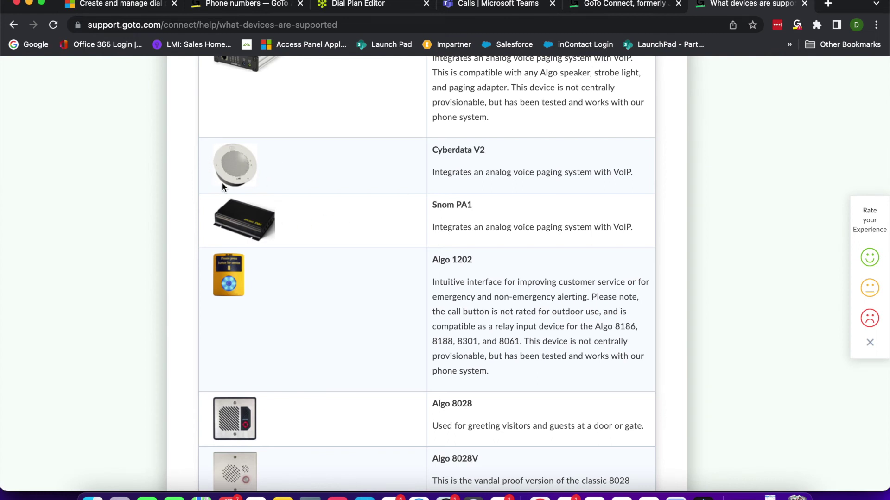
scroll(310, 357, "up", 7)
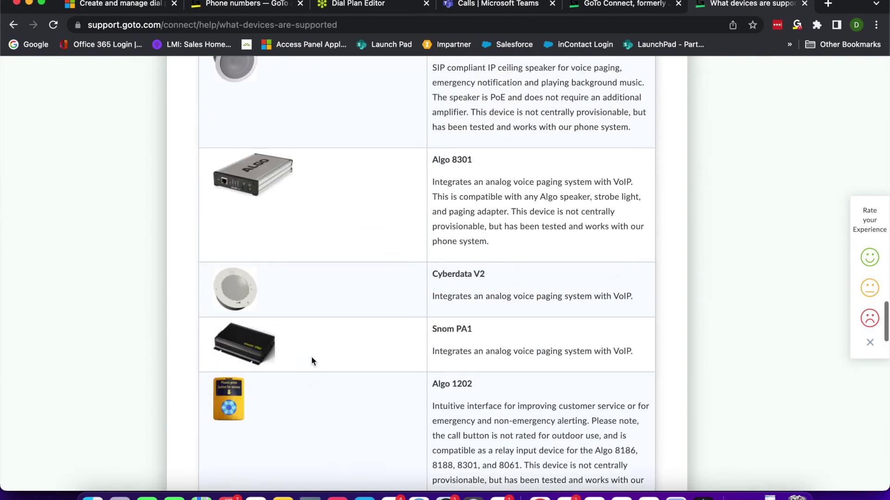
scroll(298, 161, "up", 1)
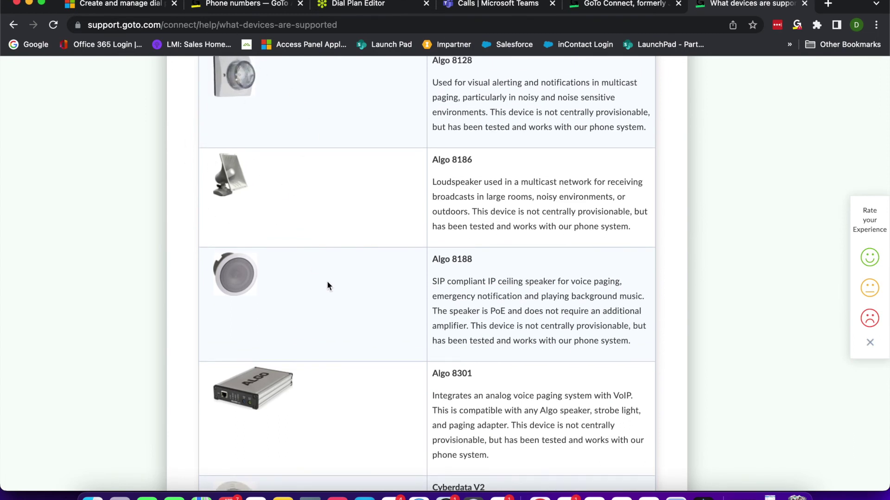
scroll(327, 285, "down", 12)
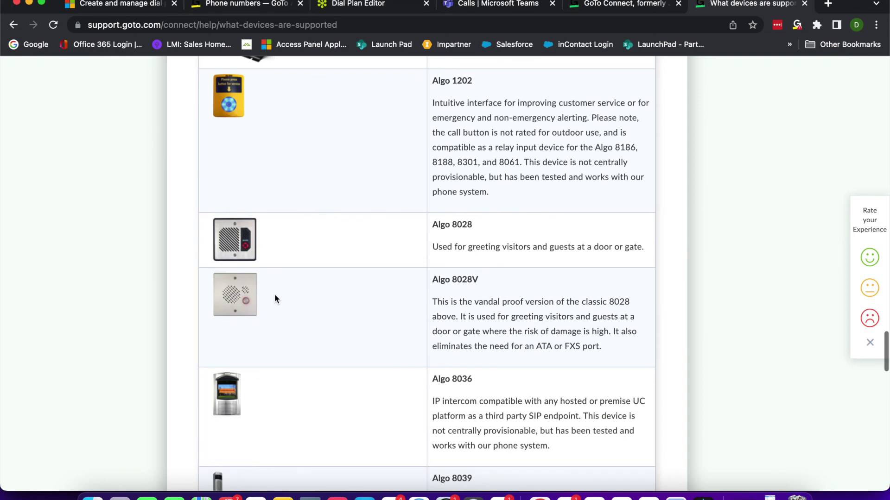